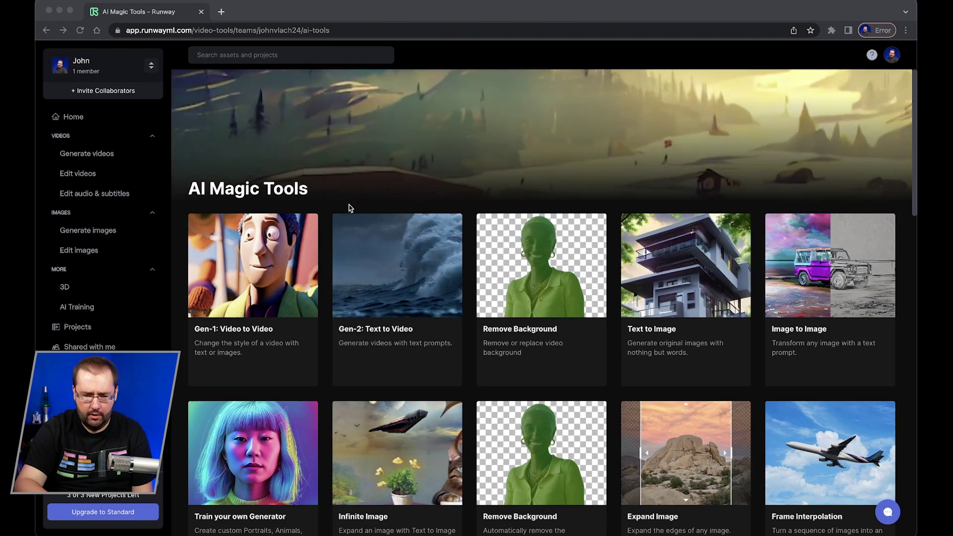
# Step: Generate a Gen-2 text-to-video clip from the prompt 'ocean water' and play the 4-second result
pyautogui.click(79, 154)
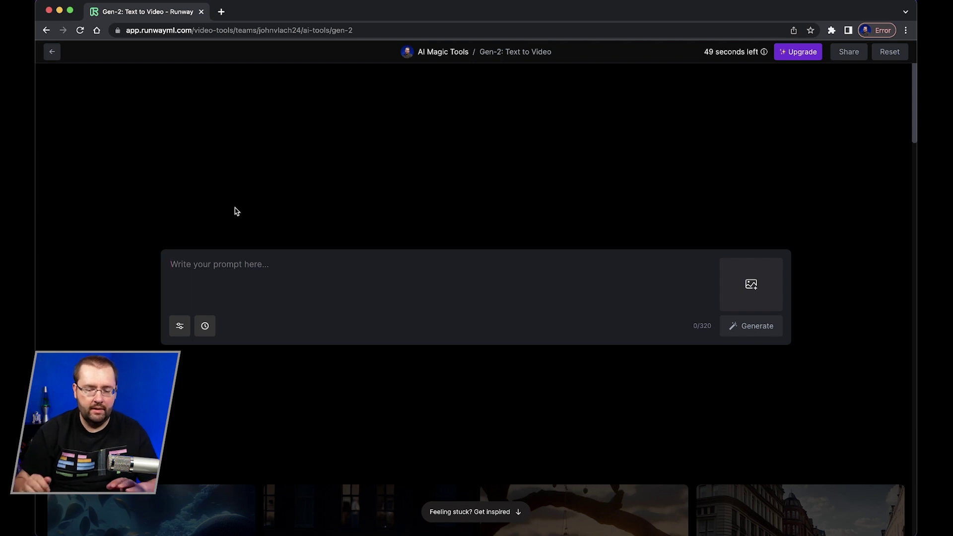
pyautogui.write('ocean water')
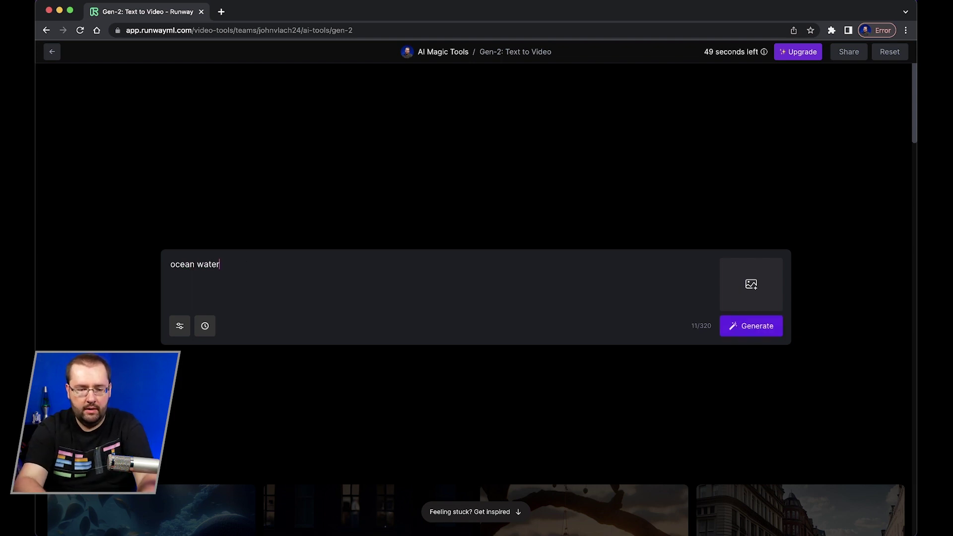
pyautogui.click(753, 326)
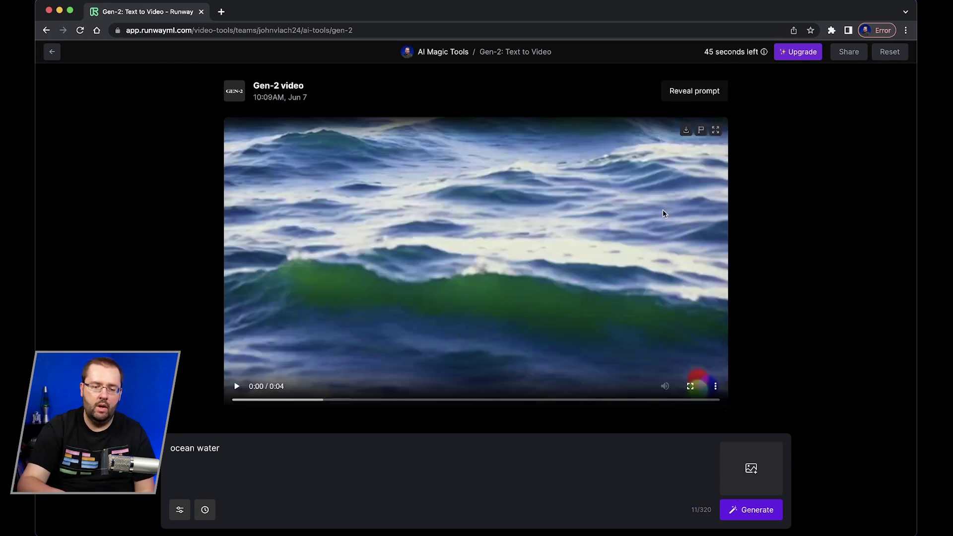
pyautogui.click(236, 386)
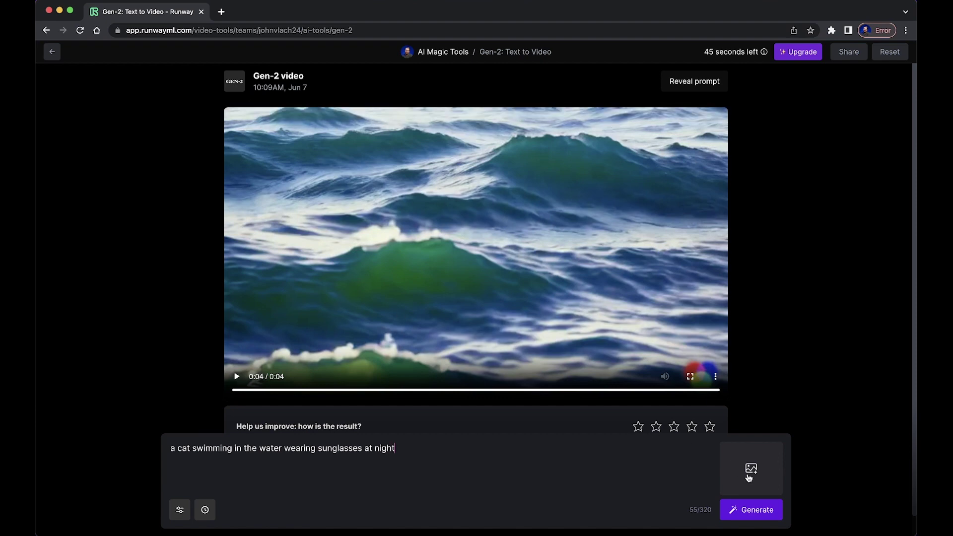
# Step: Open the Gen-2 generation settings to check the seed and interpolation options
pyautogui.click(180, 510)
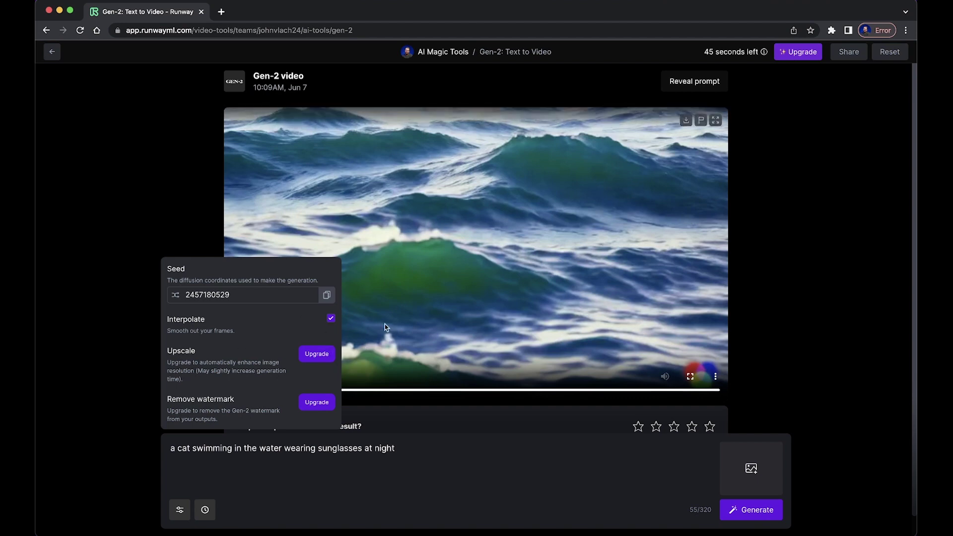
# Step: Close the settings and generate the night-time cat-in-sunglasses swimming clip
pyautogui.click(417, 449)
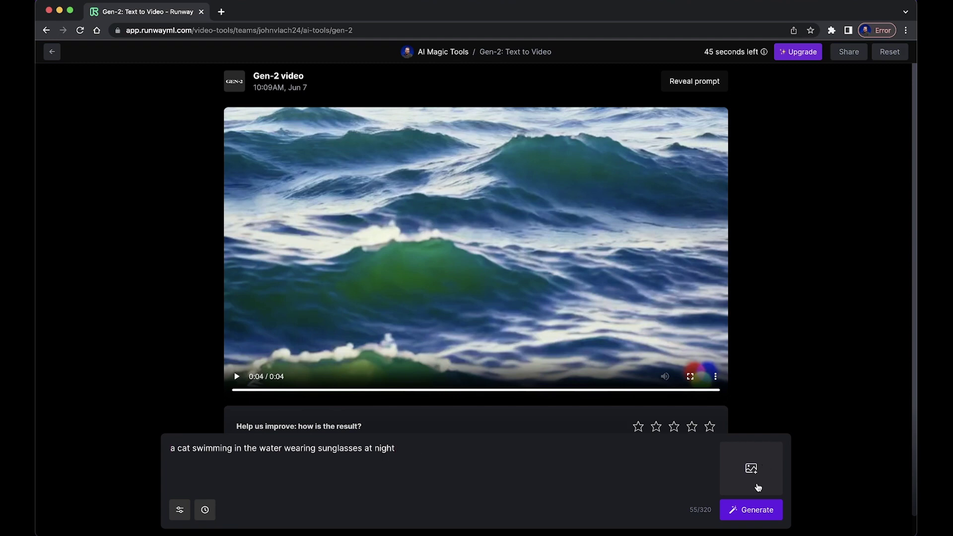
pyautogui.click(755, 512)
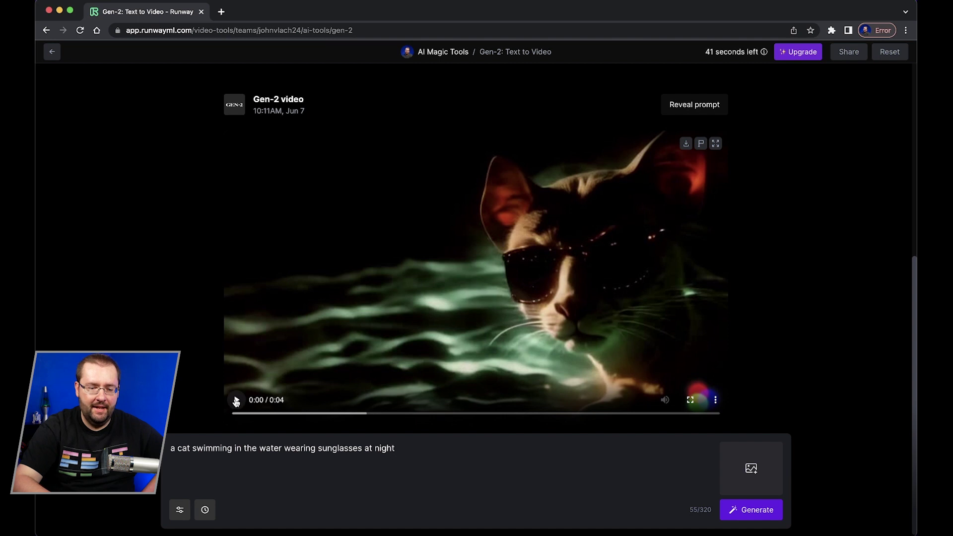
pyautogui.click(236, 400)
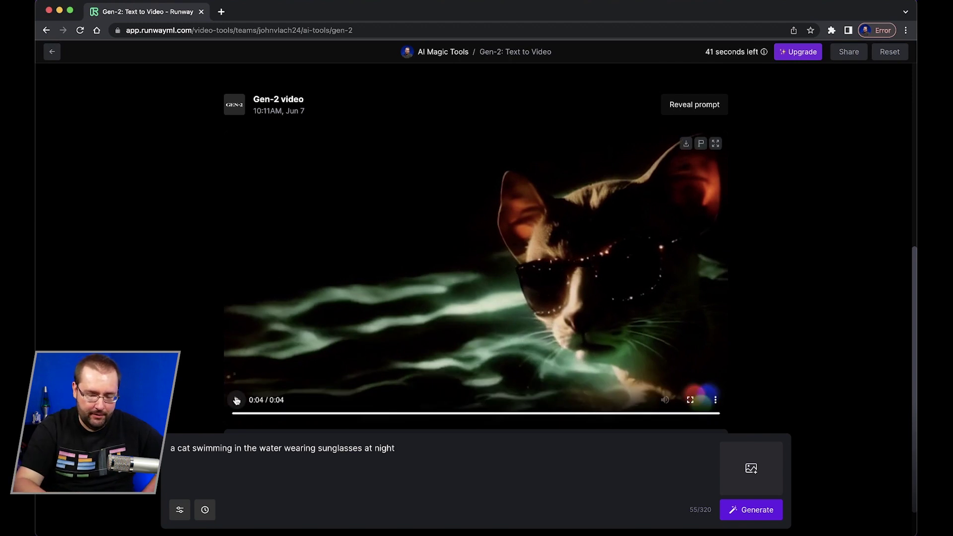
pyautogui.click(237, 400)
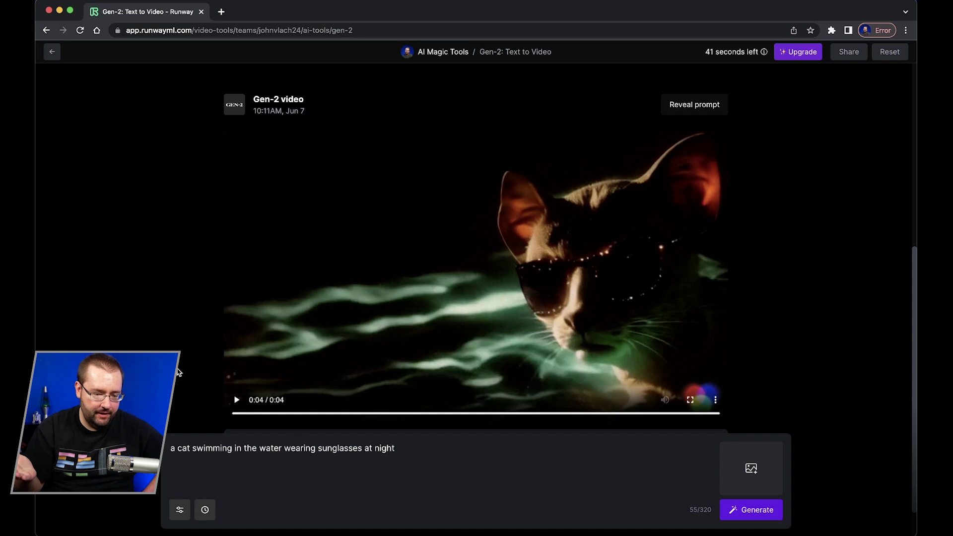
pyautogui.click(237, 400)
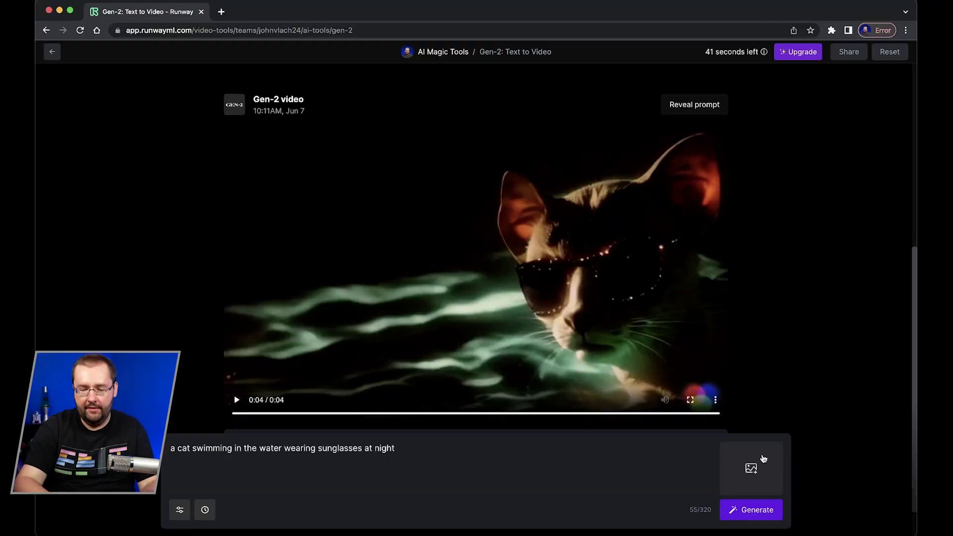
# Step: Upload shutterstock_1742504432.jpg from Downloads as the prompt's palm-tree sunset reference image
pyautogui.click(752, 464)
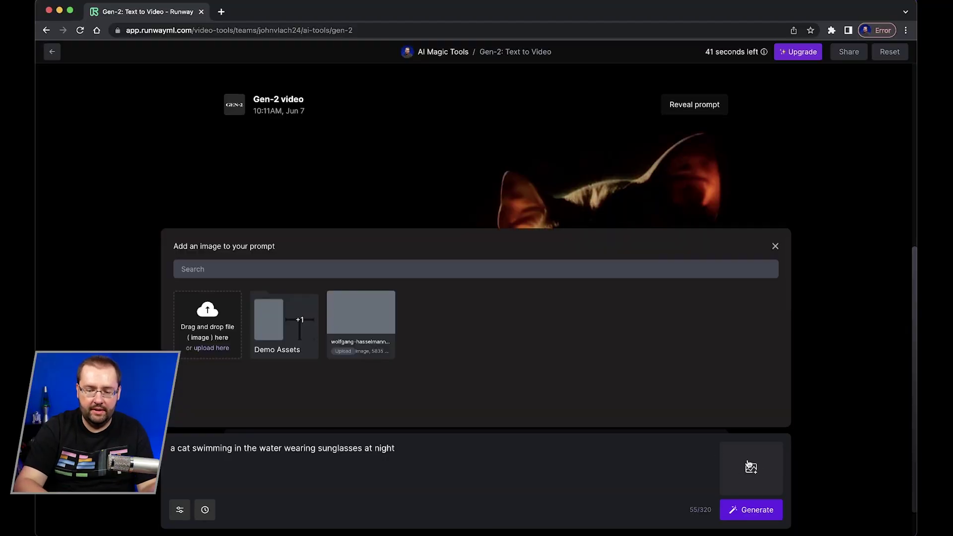
pyautogui.click(203, 319)
pyautogui.click(314, 232)
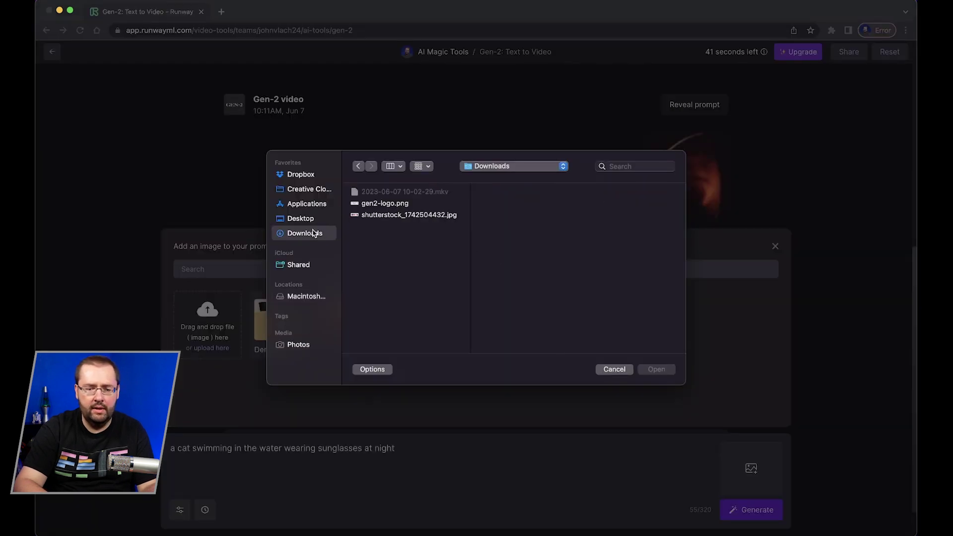
pyautogui.click(388, 214)
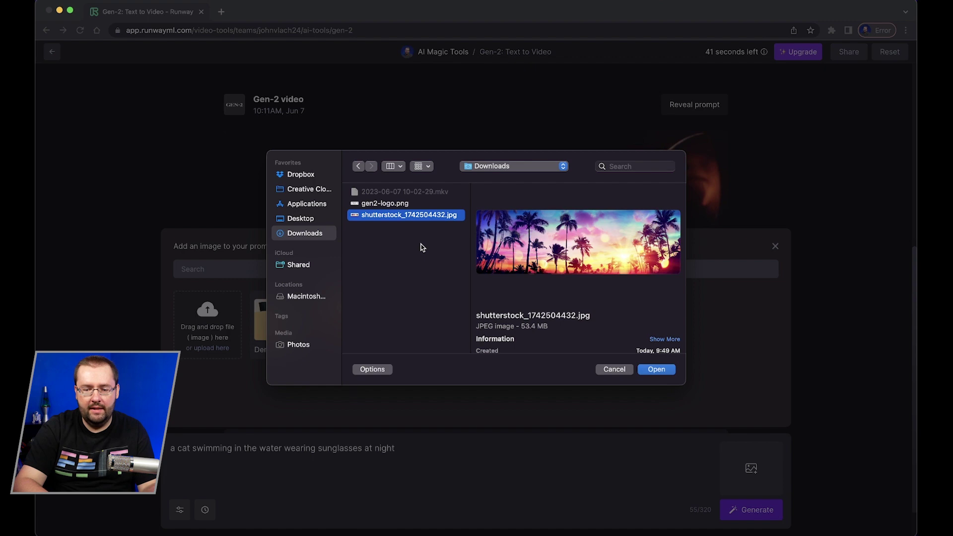
pyautogui.press('space')
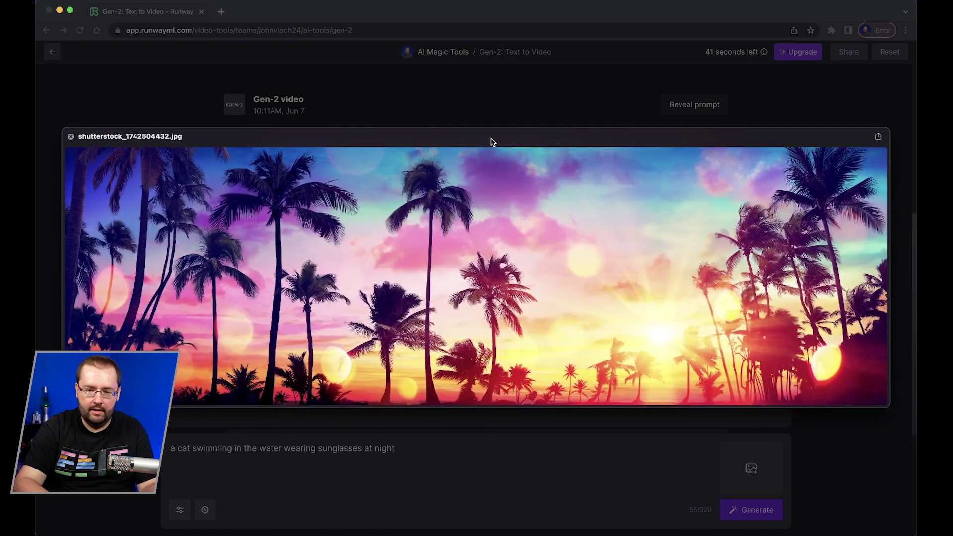
pyautogui.moveTo(492, 142); pyautogui.dragTo(489, 116)
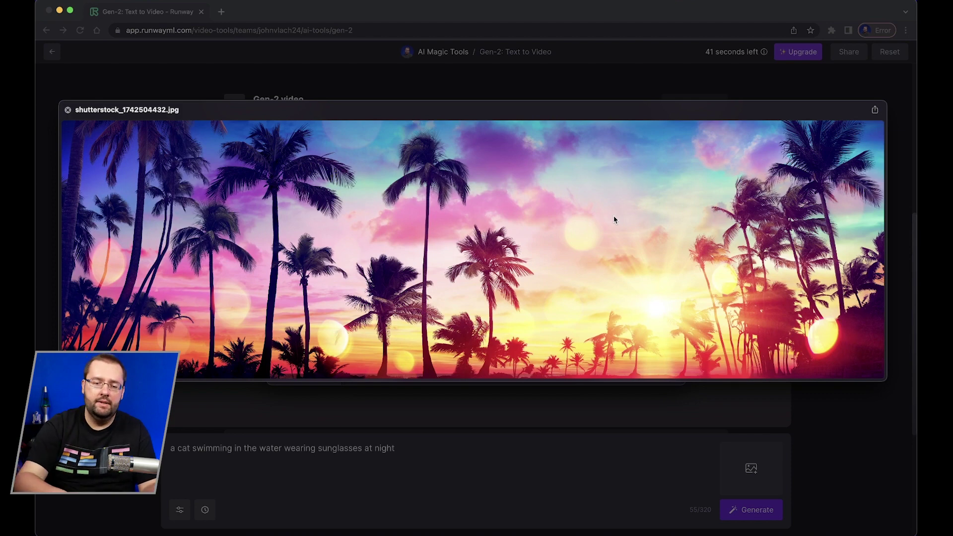
pyautogui.press('space')
pyautogui.click(652, 368)
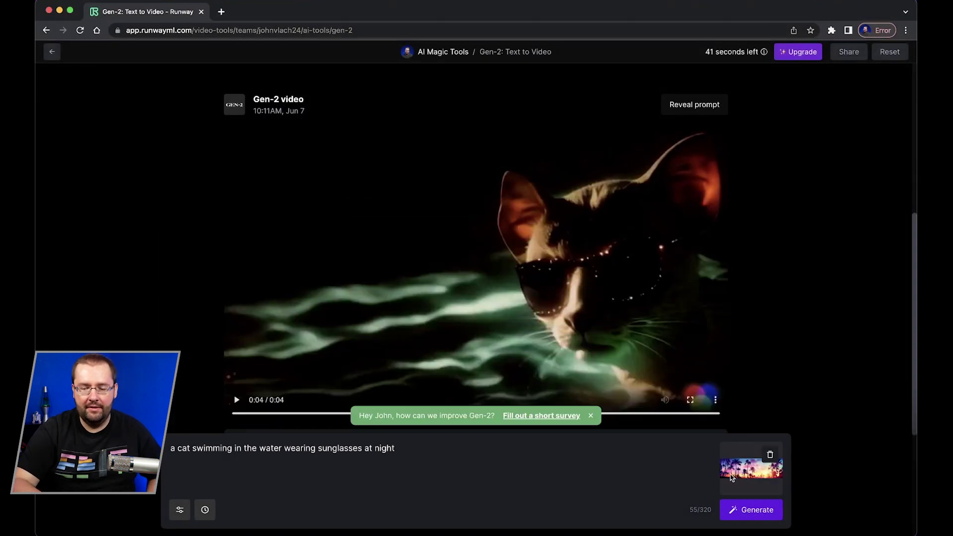
pyautogui.click(589, 417)
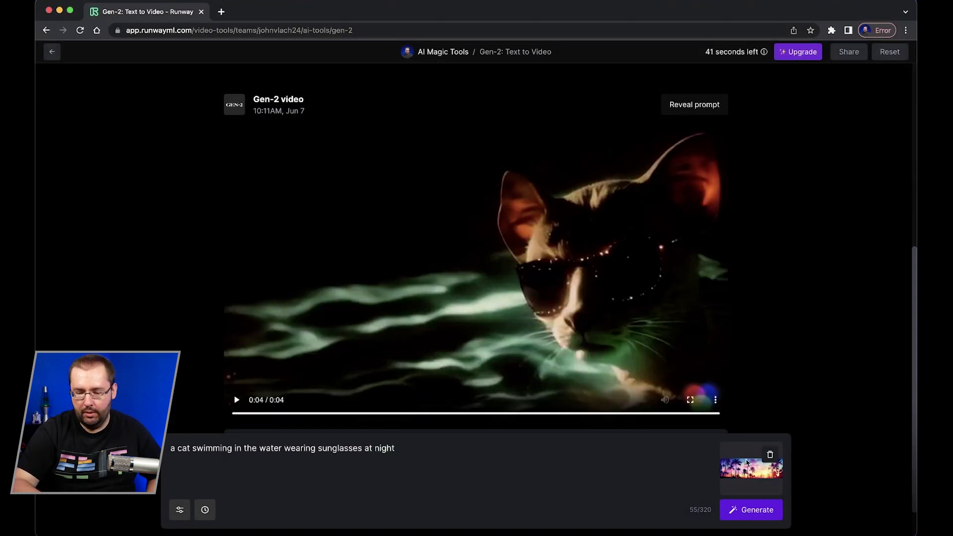
# Step: Replace the prompt with 'city skyline' and generate a clip guided by the sunset image
pyautogui.tripleClick(347, 449)
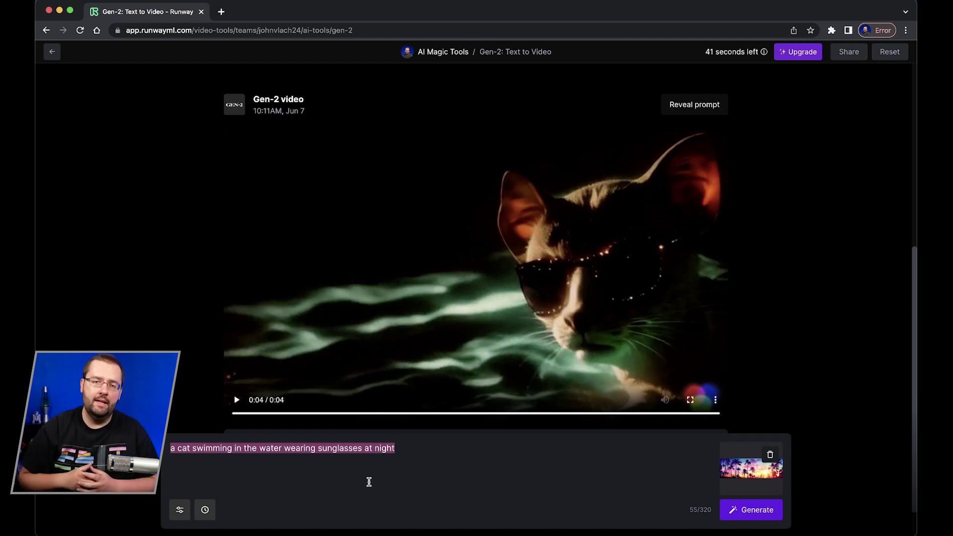
pyautogui.write('city skyline')
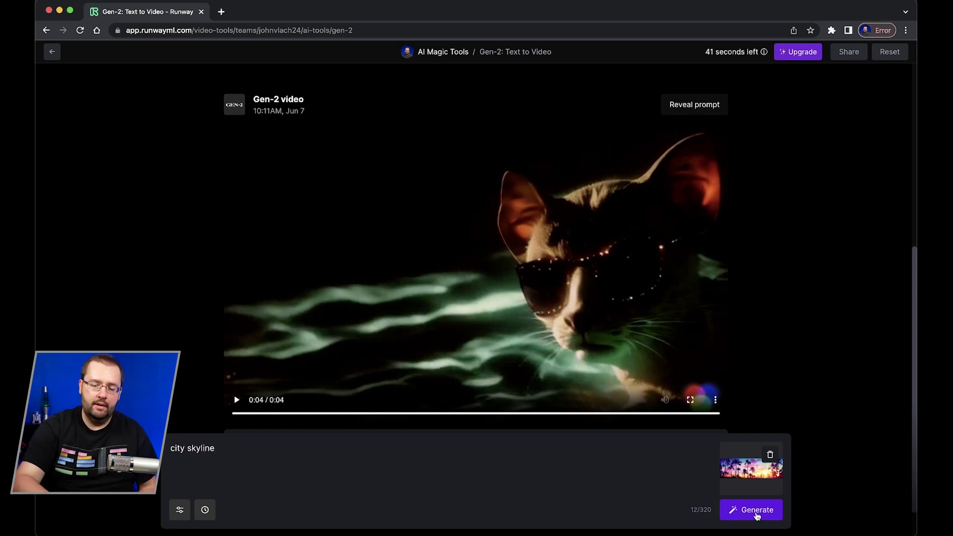
pyautogui.click(756, 511)
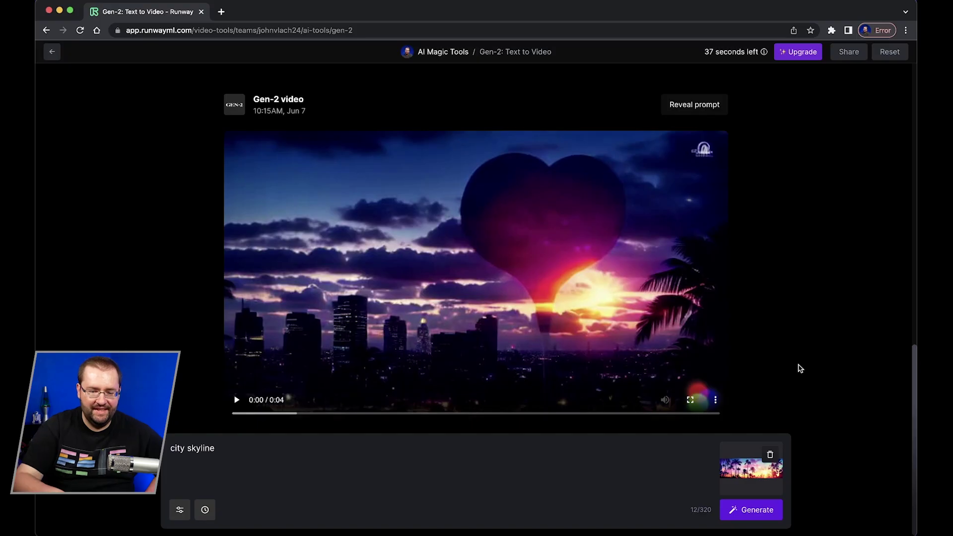
# Step: Play the skyline clip, generate a second city skyline version, and replay it
pyautogui.click(236, 400)
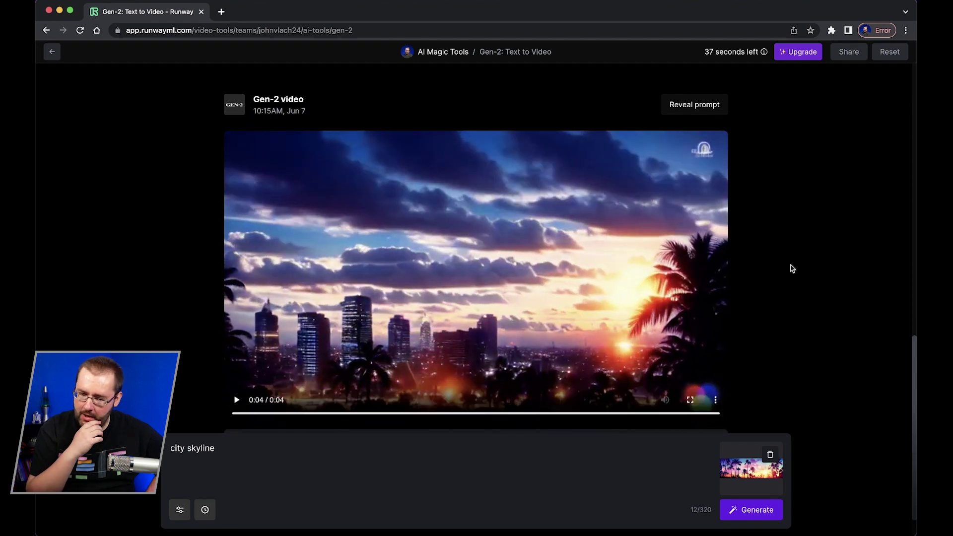
pyautogui.click(236, 401)
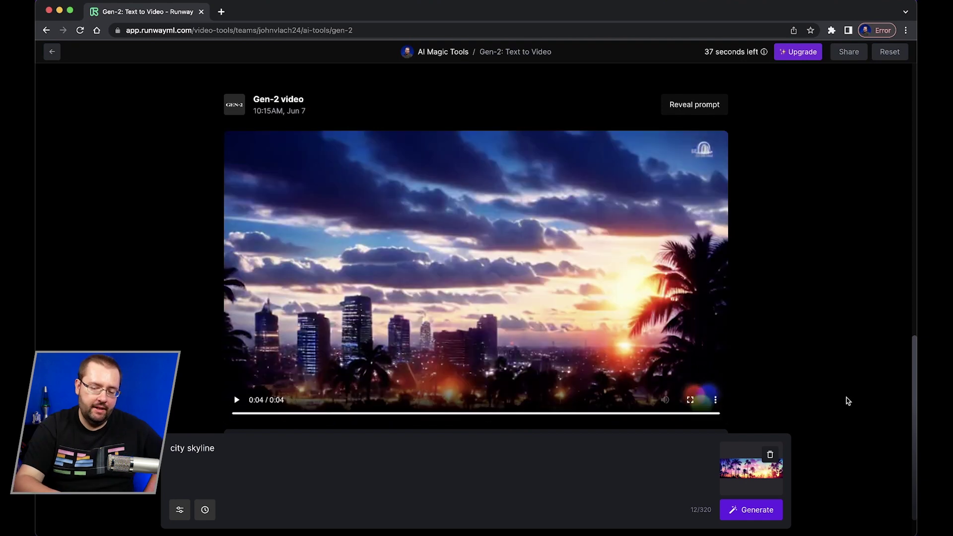
pyautogui.click(759, 513)
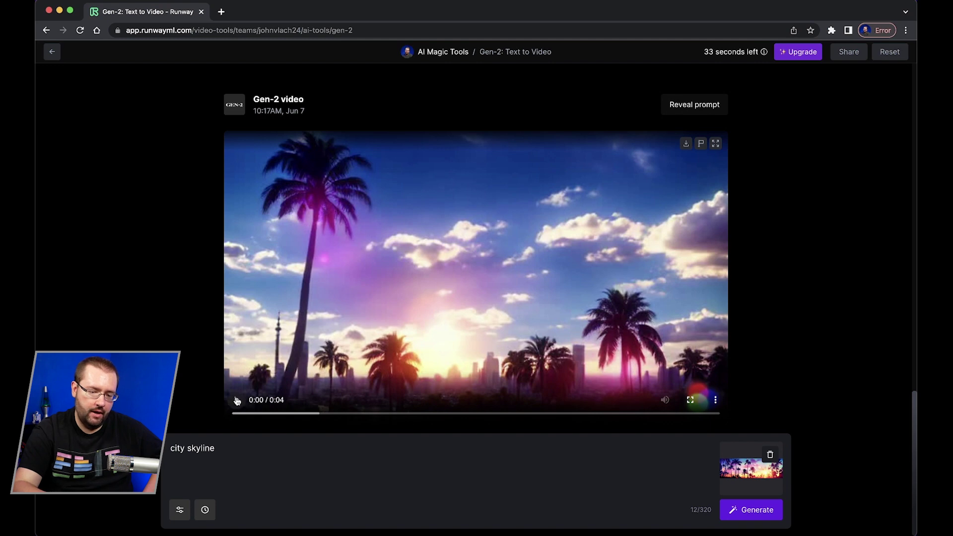
pyautogui.click(237, 400)
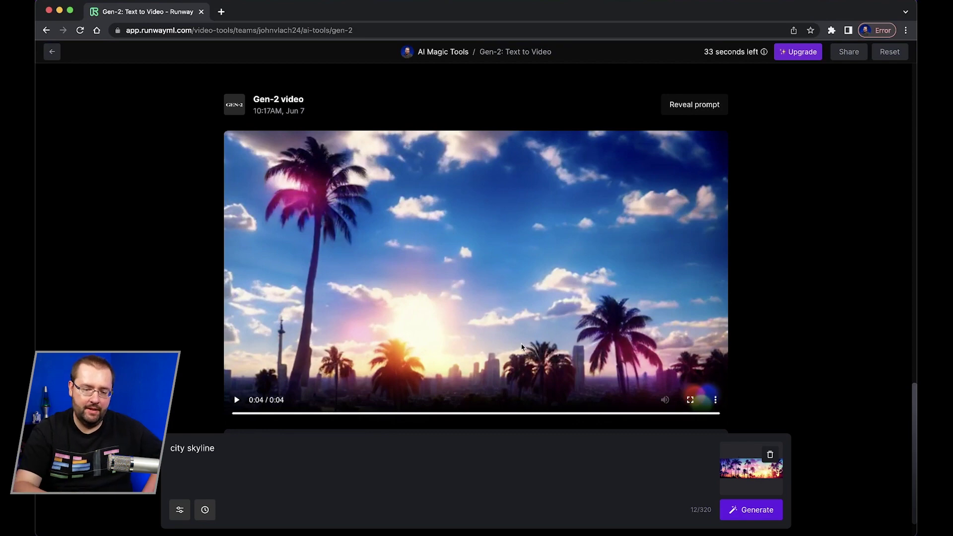
pyautogui.click(521, 346)
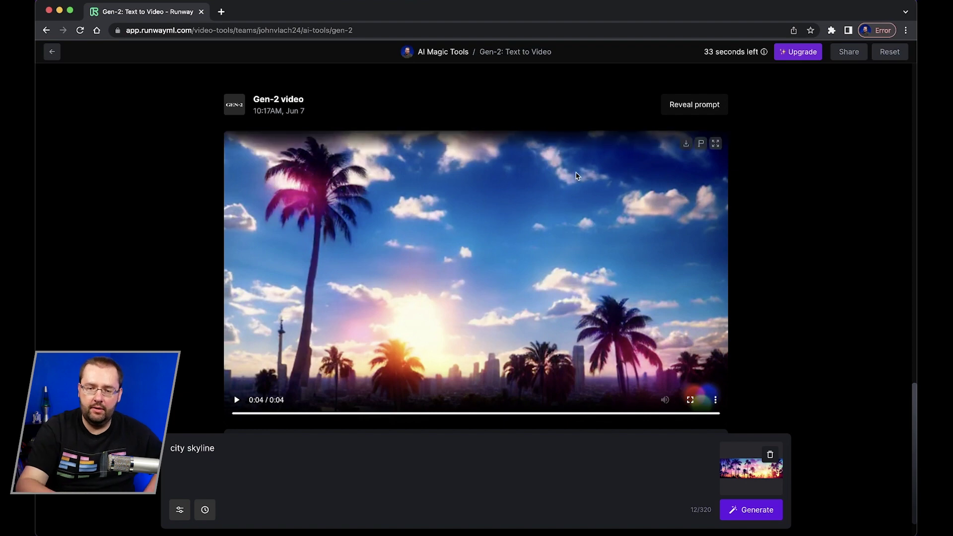
# Step: Download the city skyline clip as an mp4 and preview it with Quick Look in Downloads
pyautogui.click(686, 144)
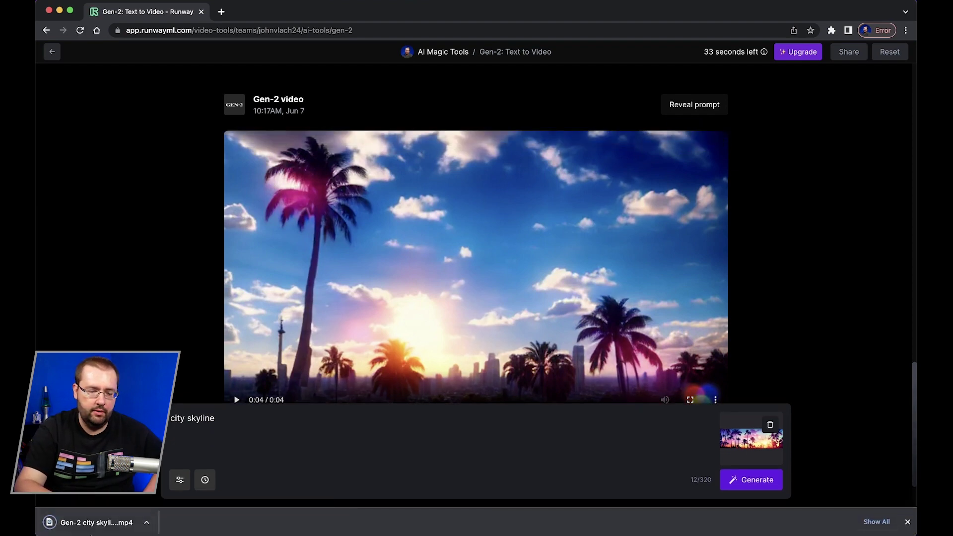
pyautogui.click(223, 519)
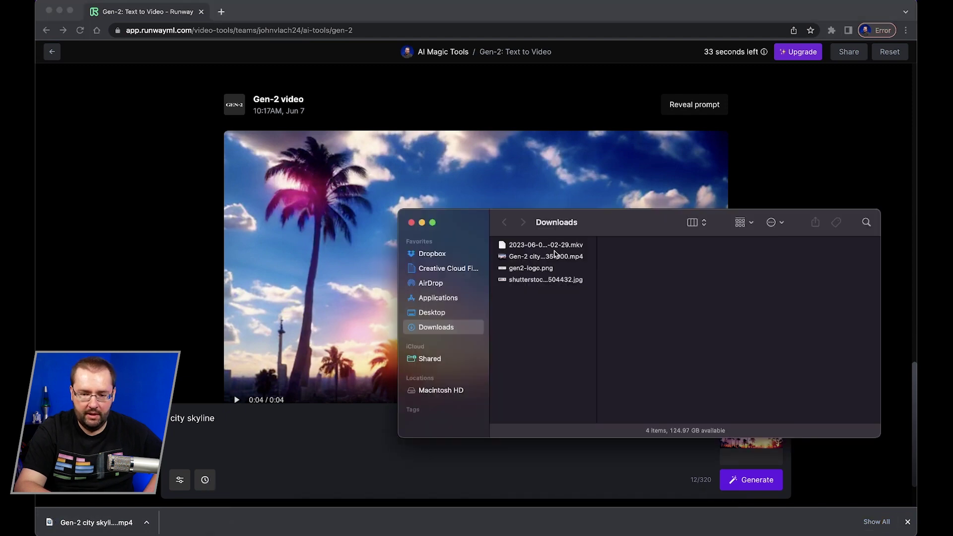
pyautogui.click(543, 258)
pyautogui.press('space')
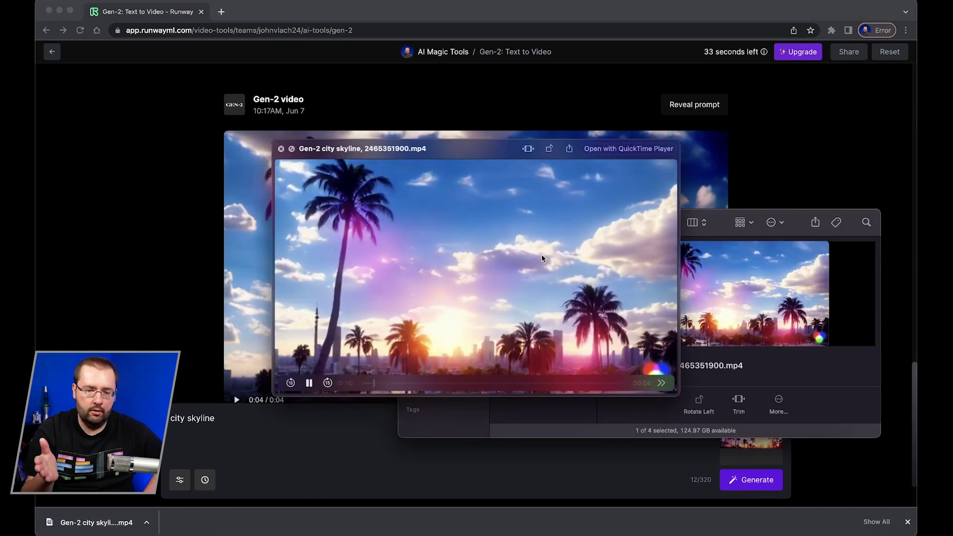
pyautogui.click(166, 305)
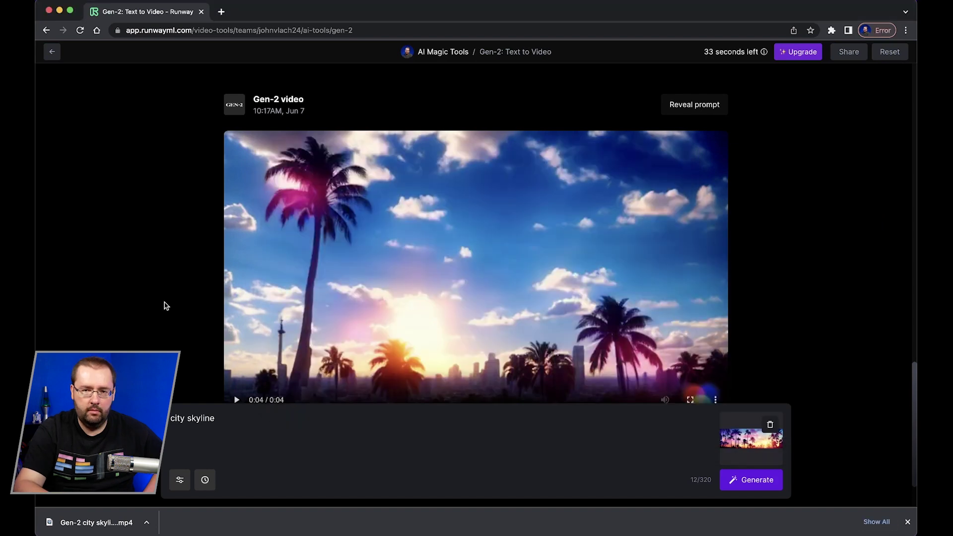
# Step: Review the generation settings, try enabling Upscale, and dismiss the Standard plan upgrade offer
pyautogui.click(180, 480)
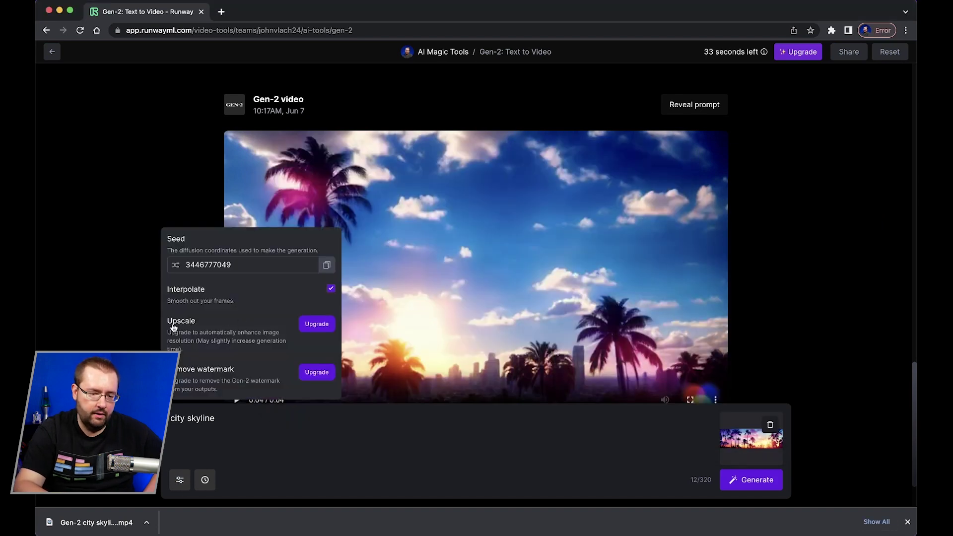
pyautogui.click(317, 327)
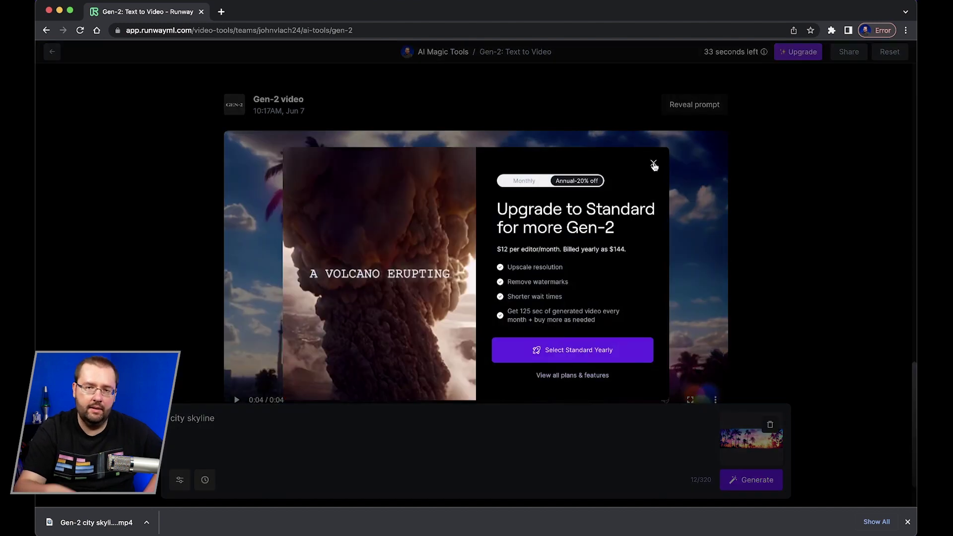
pyautogui.click(653, 164)
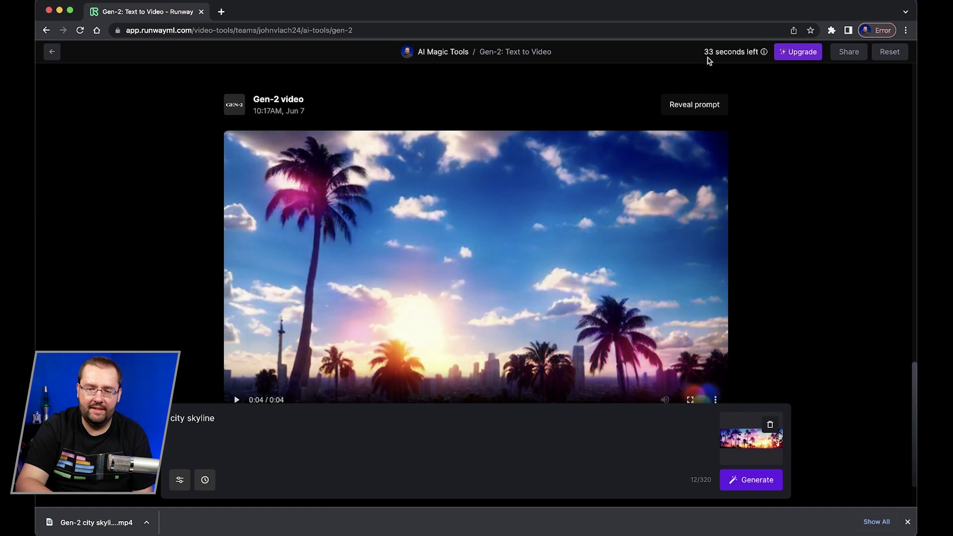
pyautogui.moveTo(736, 58)
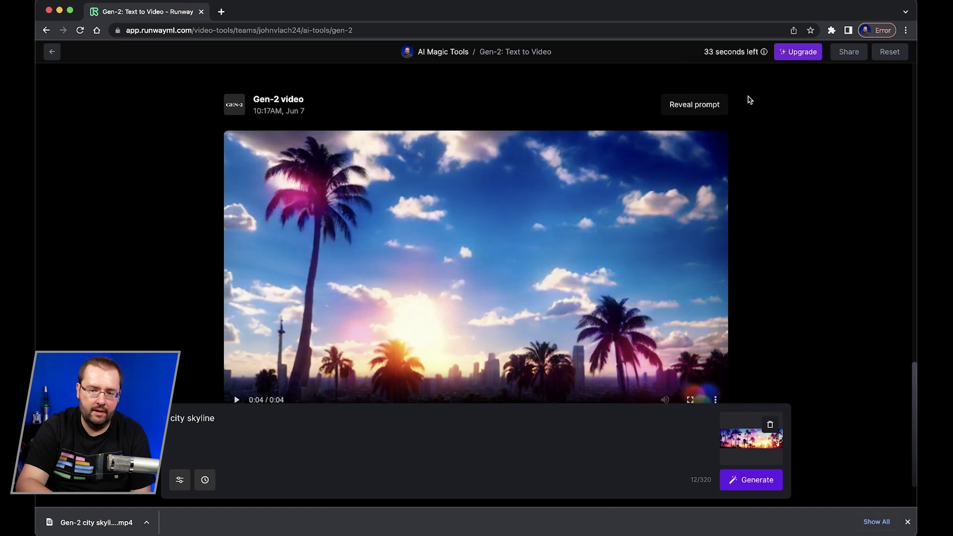
pyautogui.moveTo(432, 290)
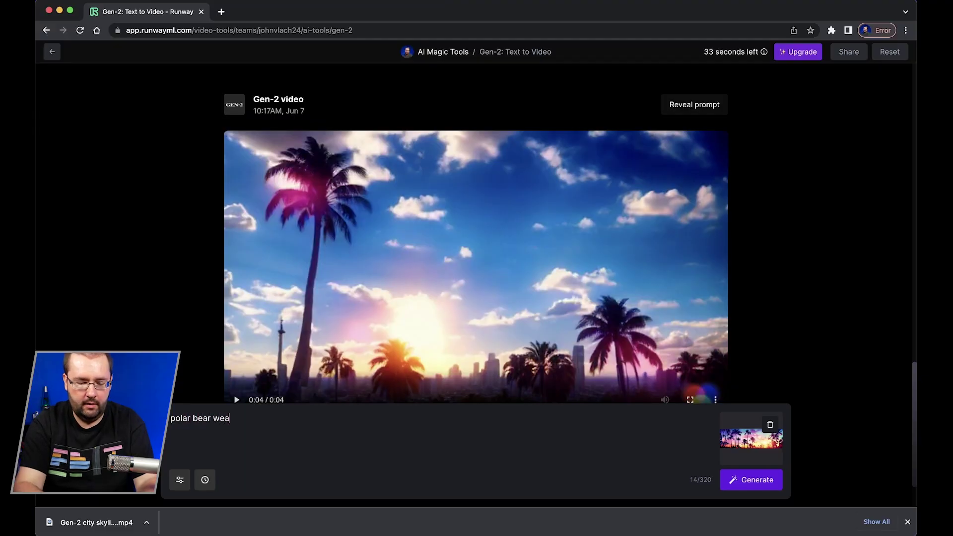
# Step: Complete the prompt 'polar bear wearing a sombrero' and generate the clip
pyautogui.write('a sombrero.')
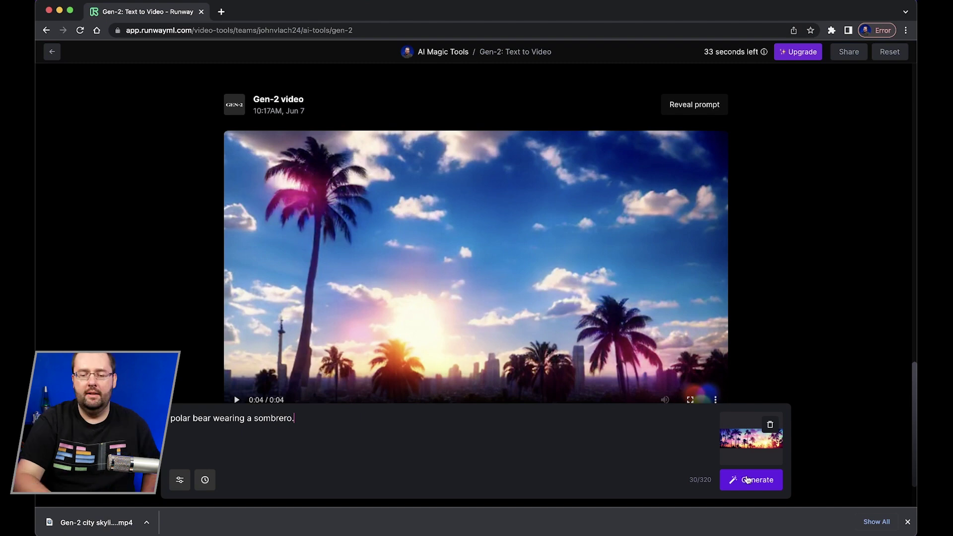
pyautogui.click(746, 479)
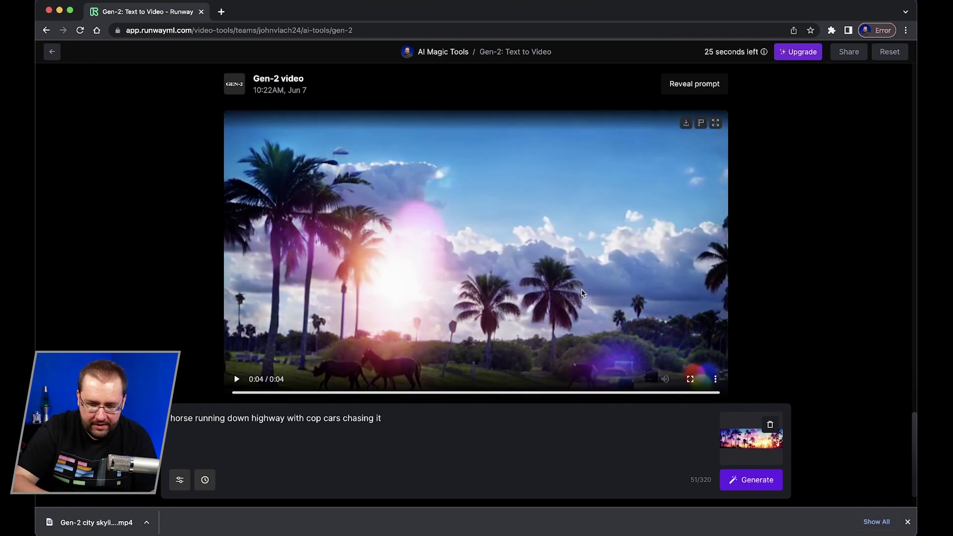
# Step: Remove the palm-tree reference image and generate the horse-and-cop-cars clip from text alone
pyautogui.click(559, 245)
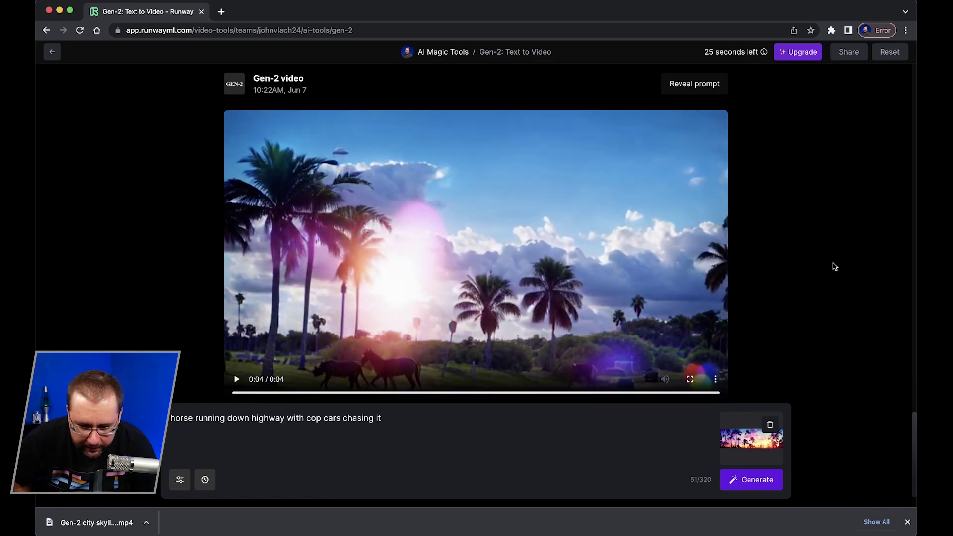
pyautogui.click(462, 221)
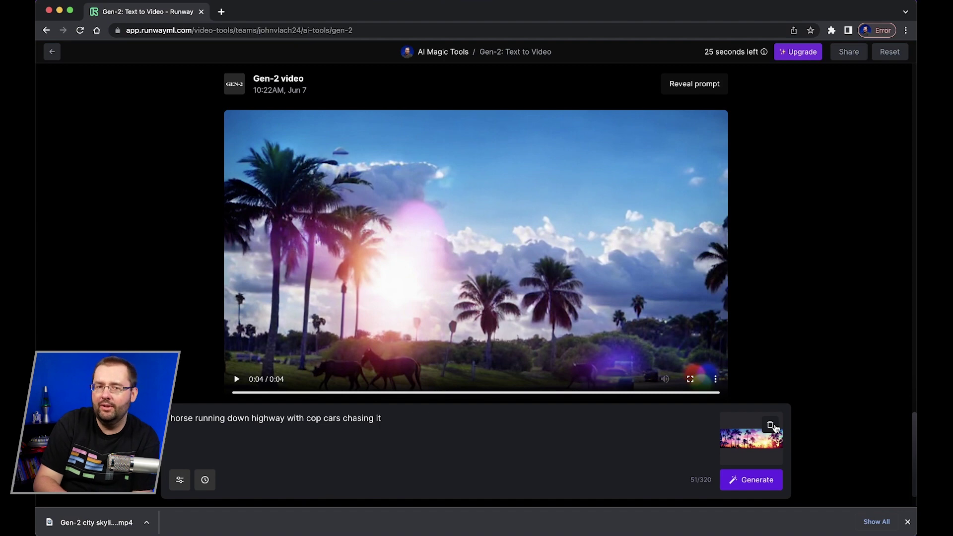
pyautogui.click(770, 424)
pyautogui.click(742, 478)
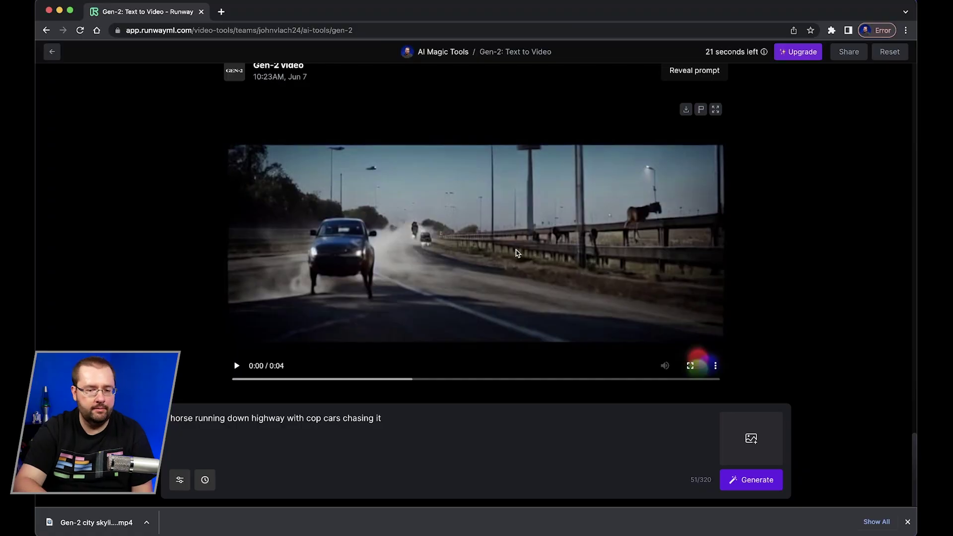
# Step: Play the newly generated clip of the horse on the highway
pyautogui.click(516, 253)
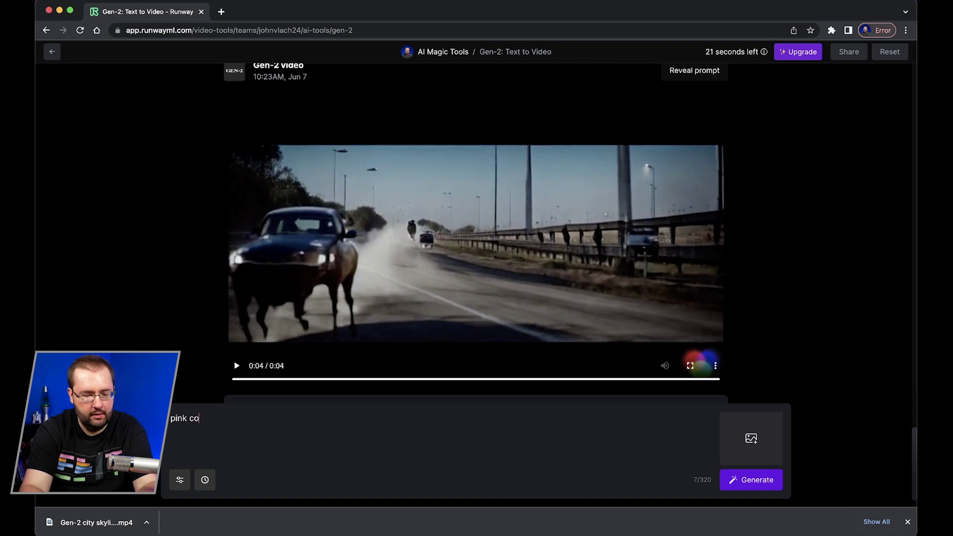
# Step: Complete the prompt as 'pink cows' and replay the generated pink cows clip
pyautogui.write('ws')
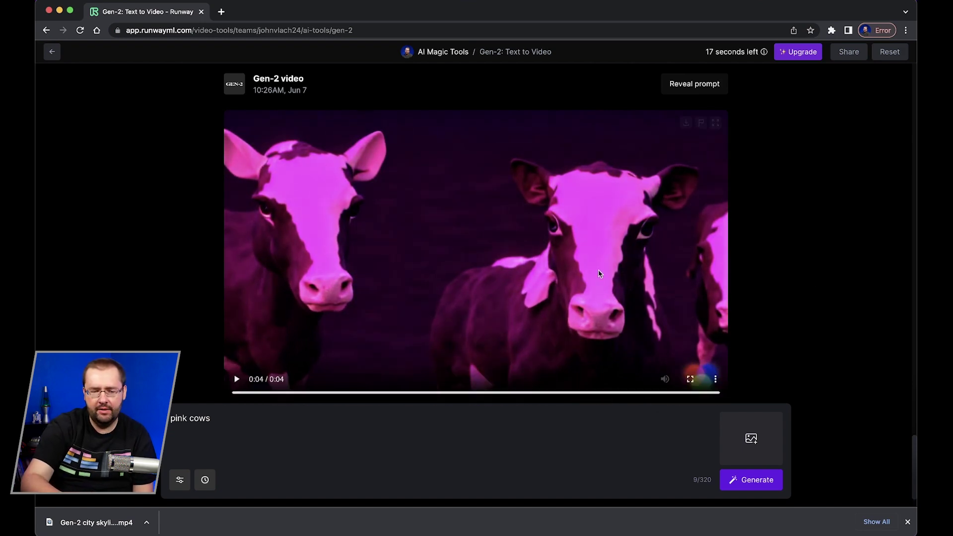
pyautogui.click(237, 379)
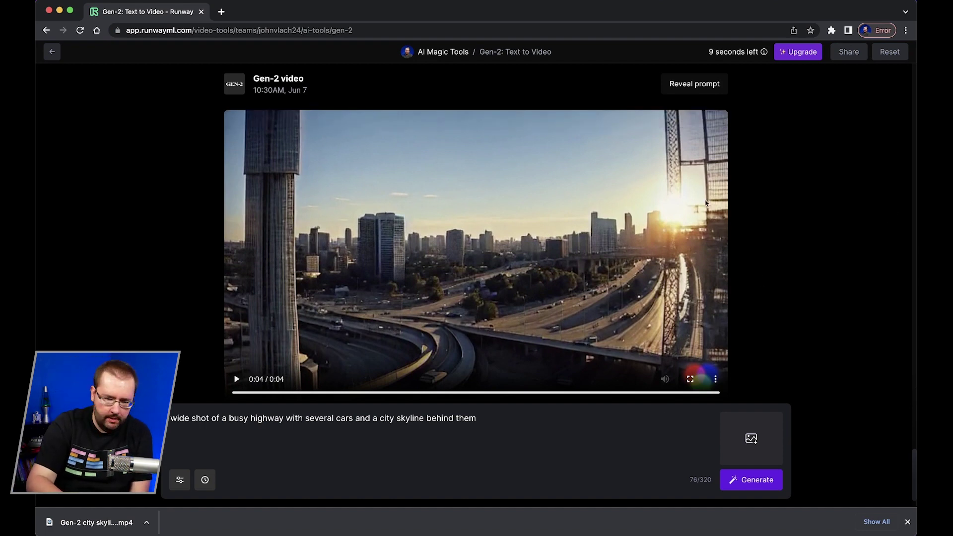
# Step: Replay the busy highway and city skyline clip twice
pyautogui.click(705, 203)
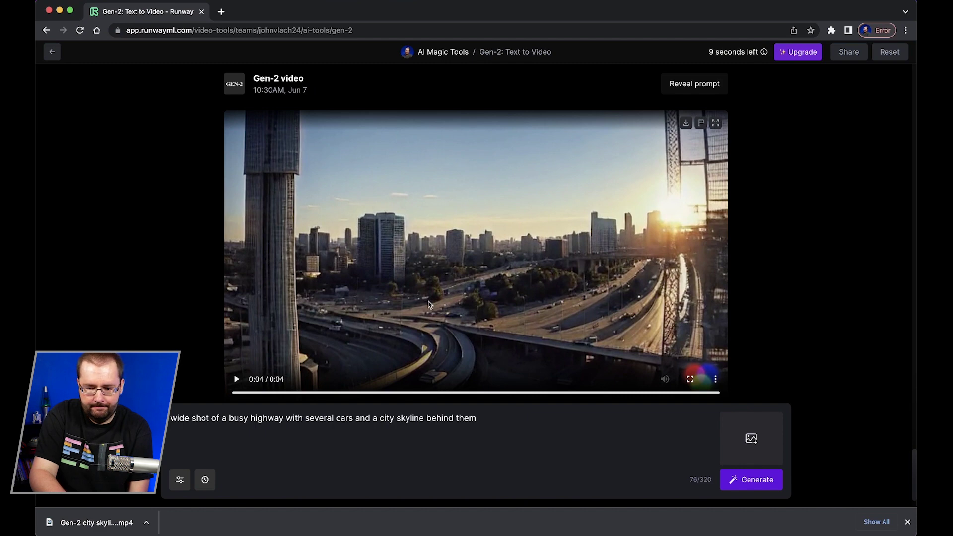
pyautogui.click(551, 258)
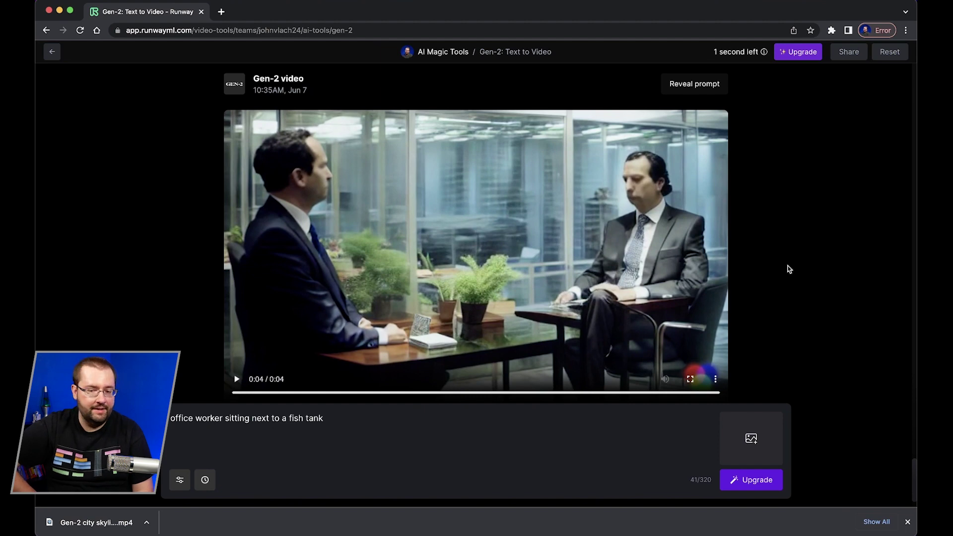
# Step: Replay the office worker by the fish tank clip twice
pyautogui.click(563, 214)
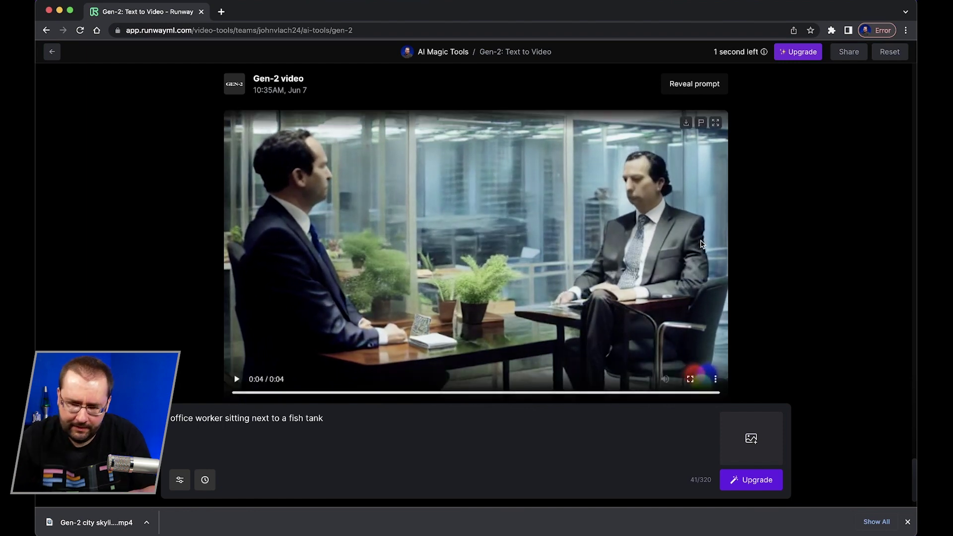
pyautogui.click(475, 192)
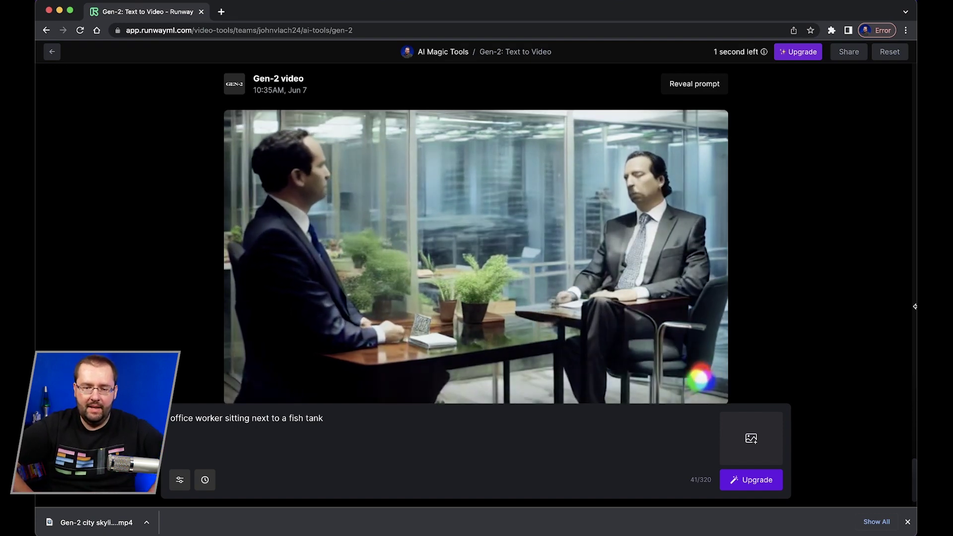